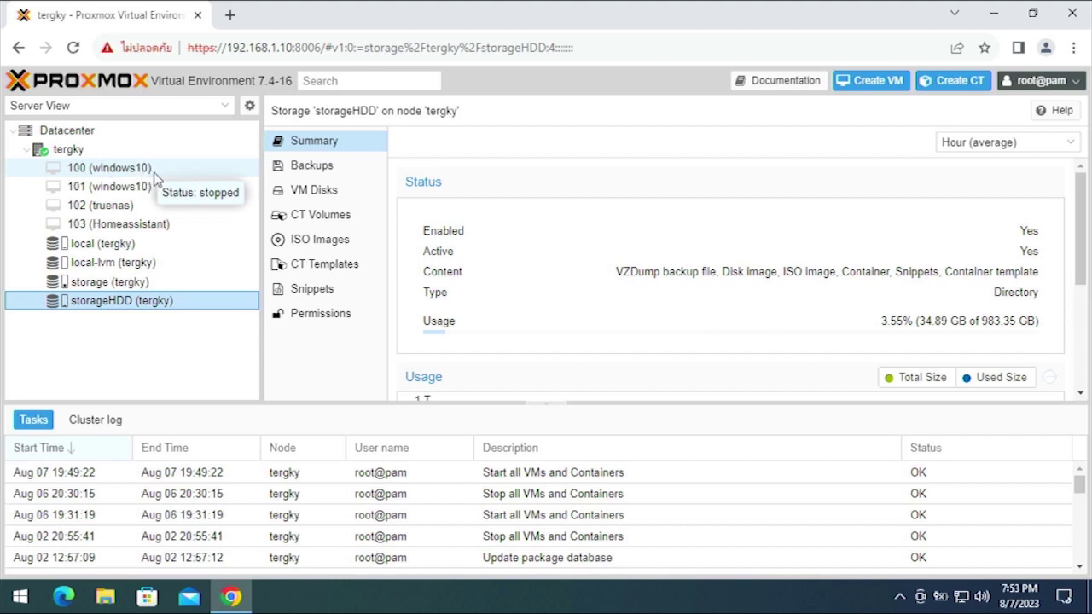
Add a 50 GiB IDE hard disk in QEMU image format on storageHDD to virtual machine 100 (windows10)
left_click(162, 170)
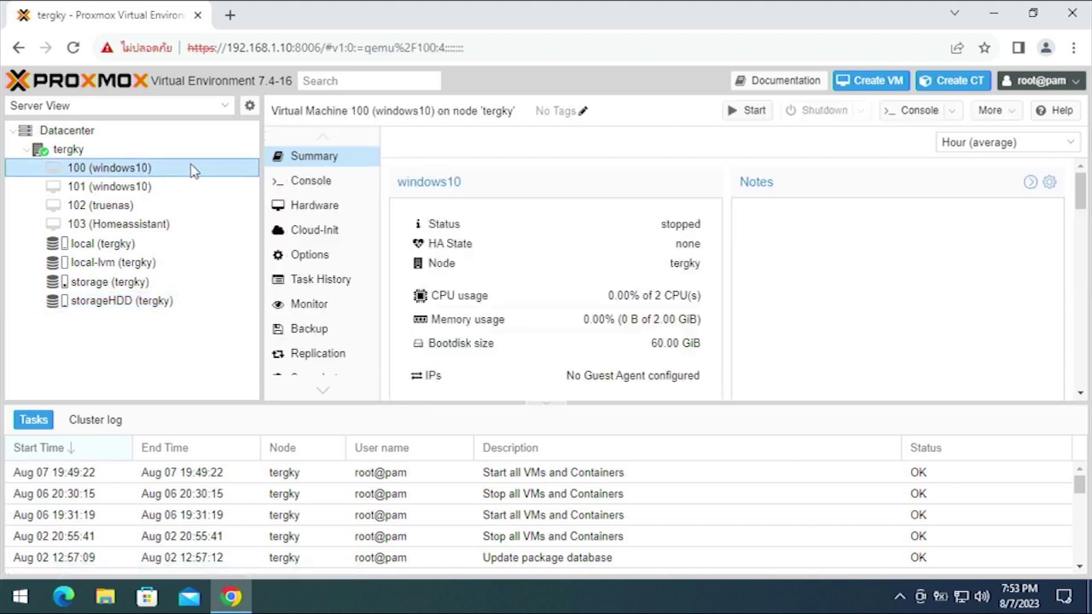
left_click(323, 208)
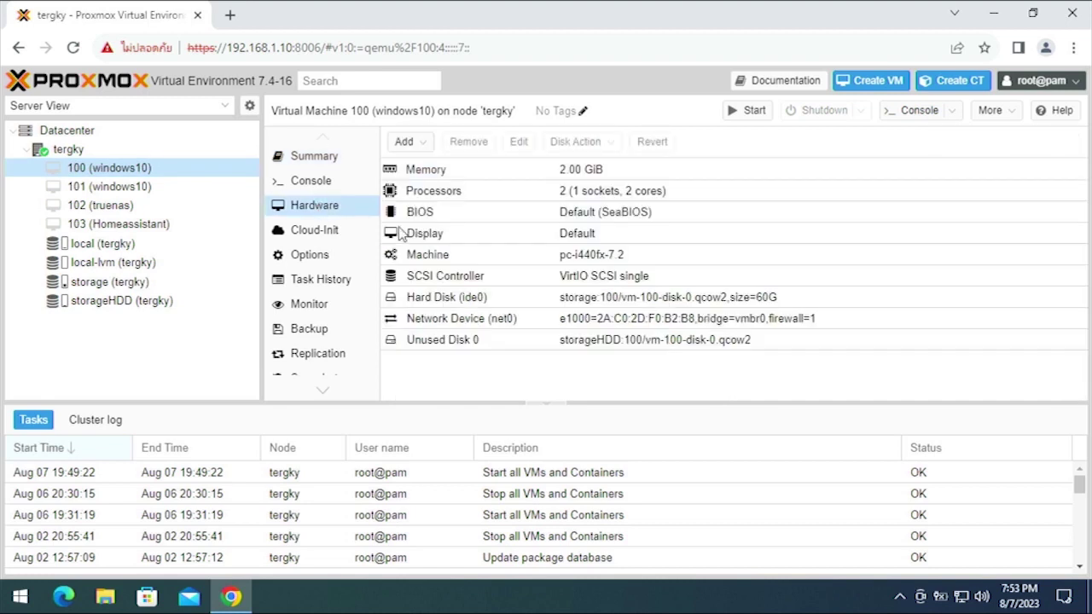
left_click(406, 141)
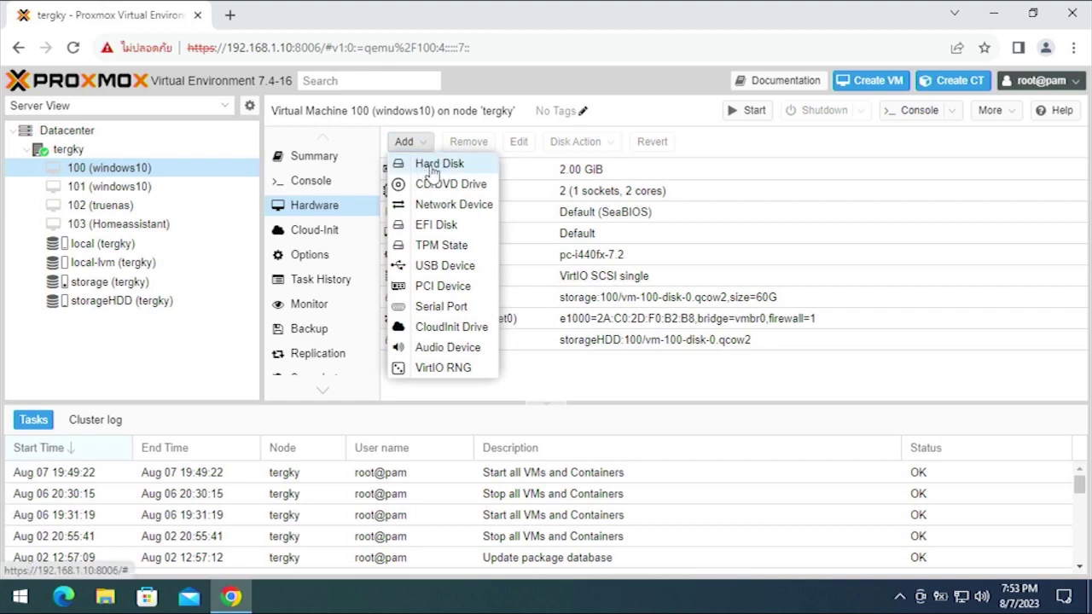
left_click(443, 164)
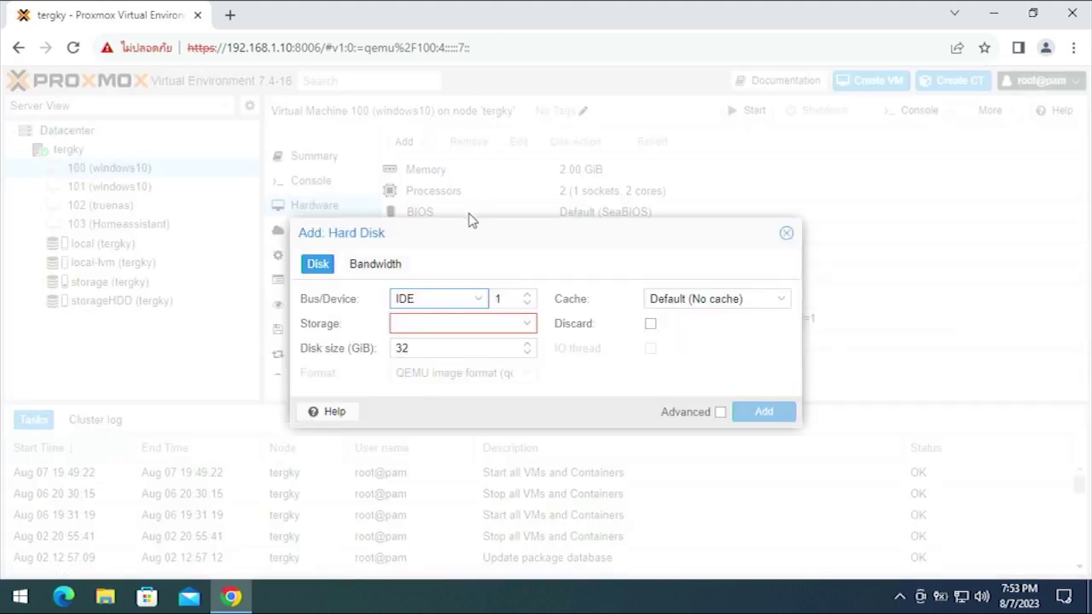
left_click(529, 329)
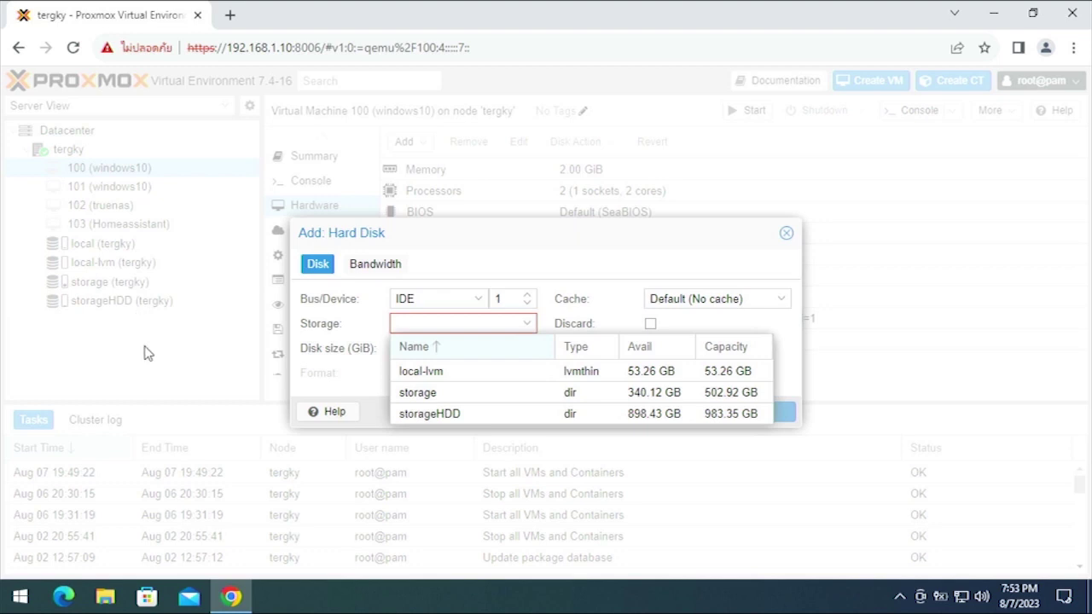
left_click(491, 415)
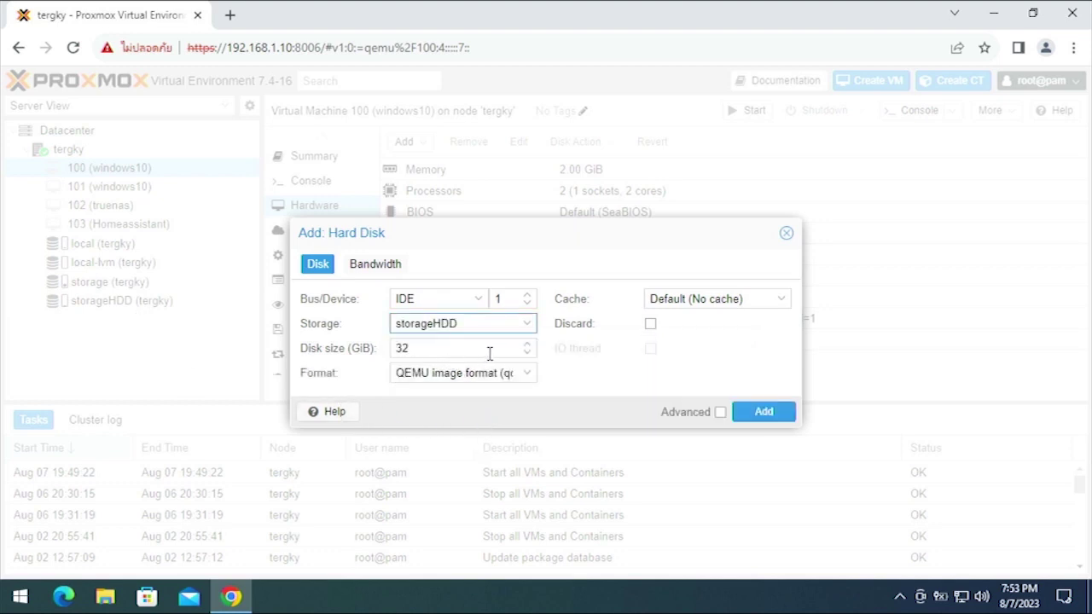
left_click_drag(479, 348, 383, 348)
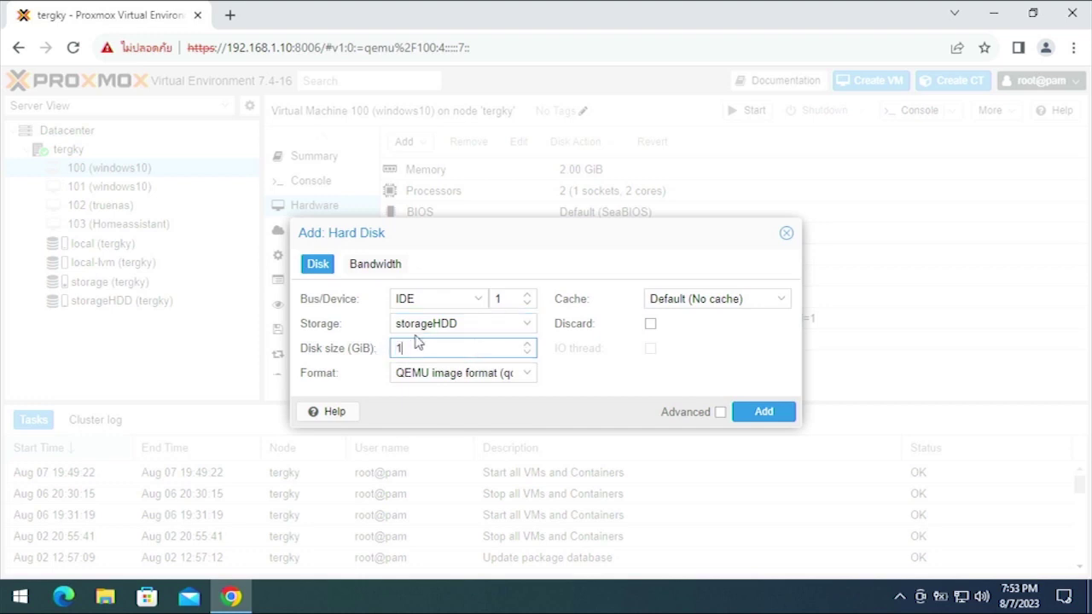
key("BackSpace")
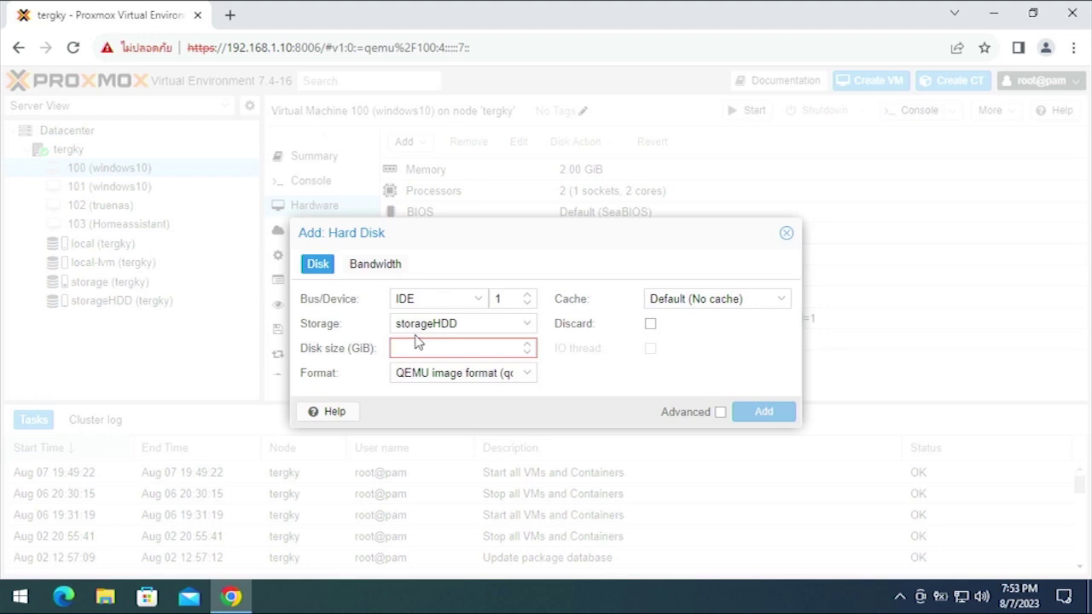
type("50")
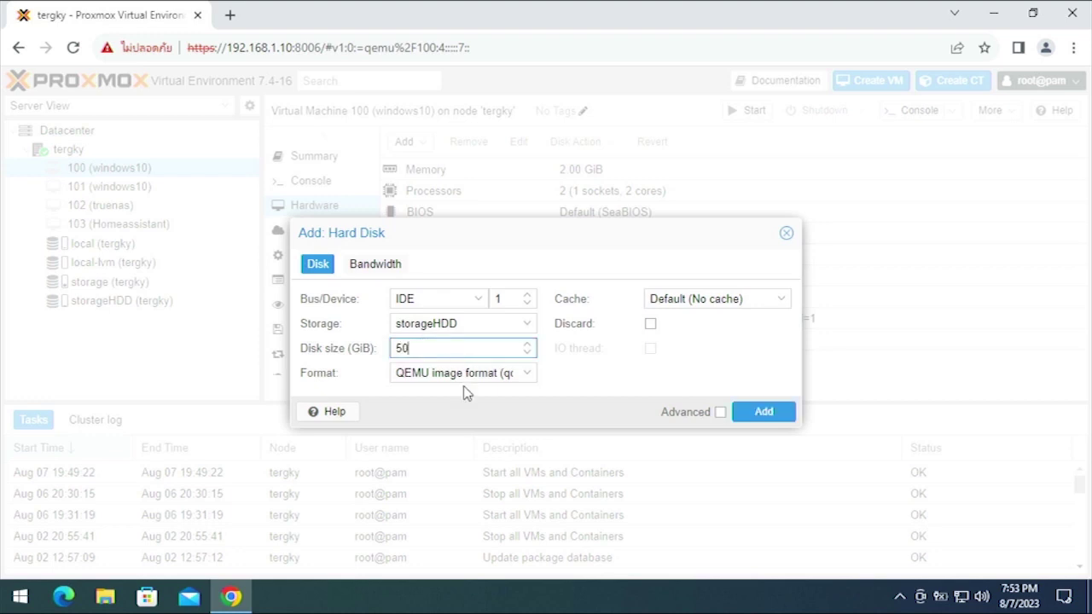
left_click(757, 415)
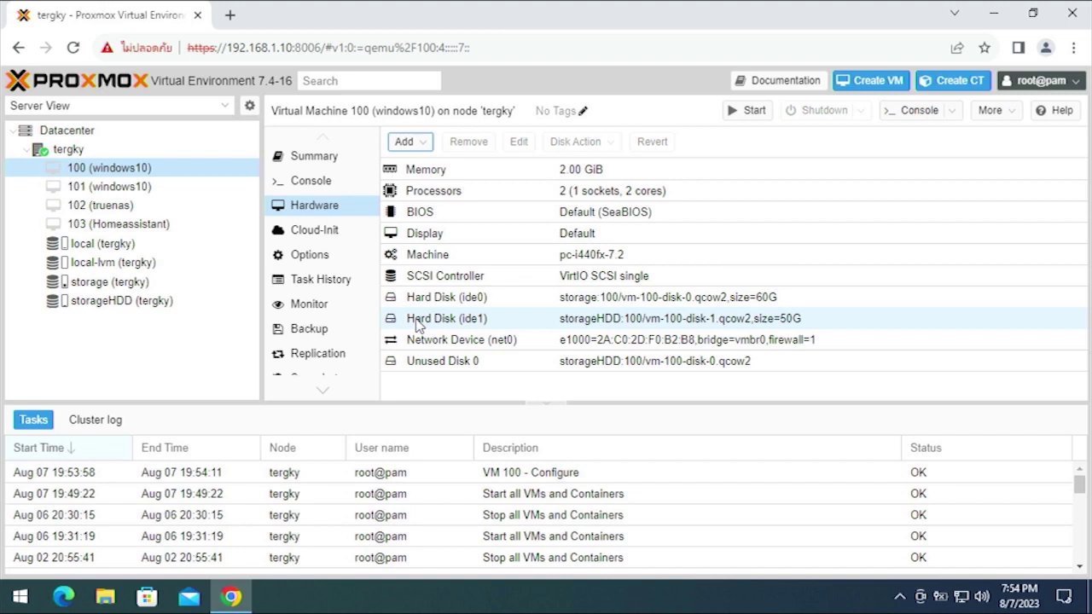
left_click(477, 323)
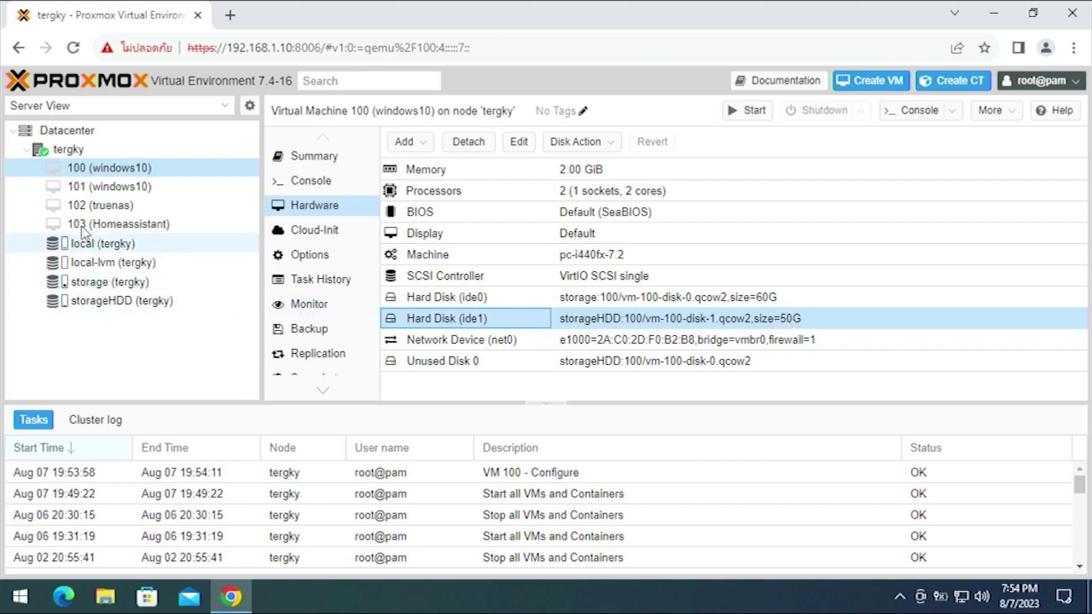
Start virtual machine 100 from its console, switch the console to full screen and dismiss the Windows Security notification
left_click(115, 170)
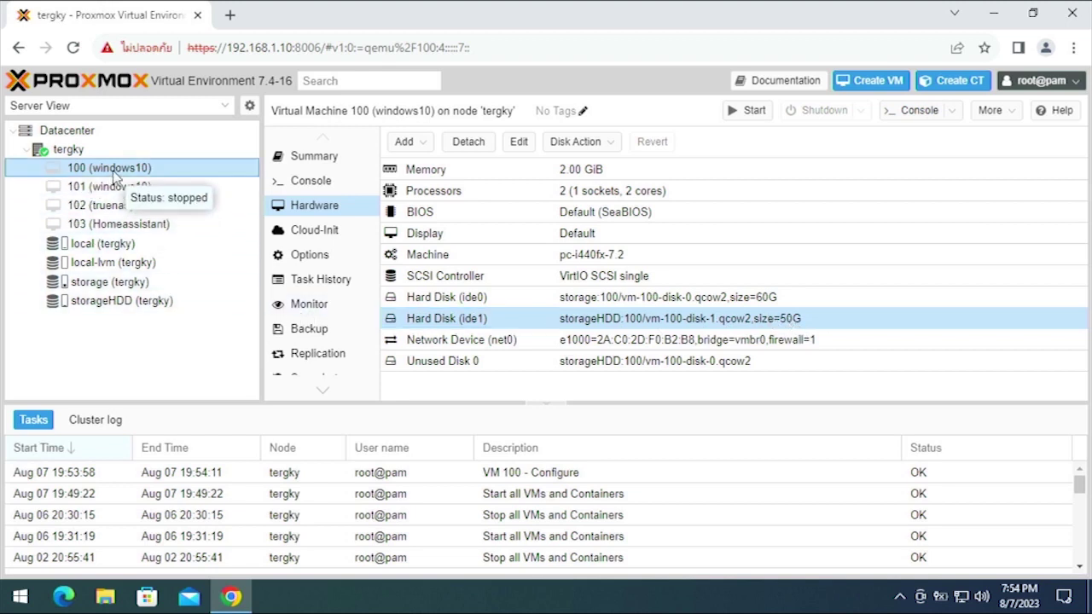
left_click(332, 185)
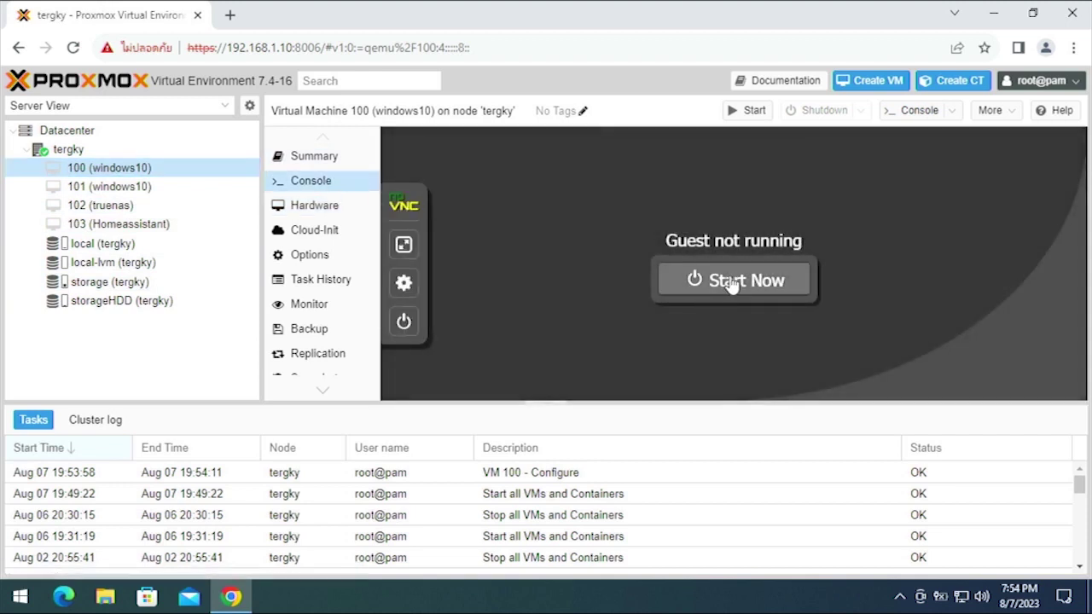
left_click(731, 284)
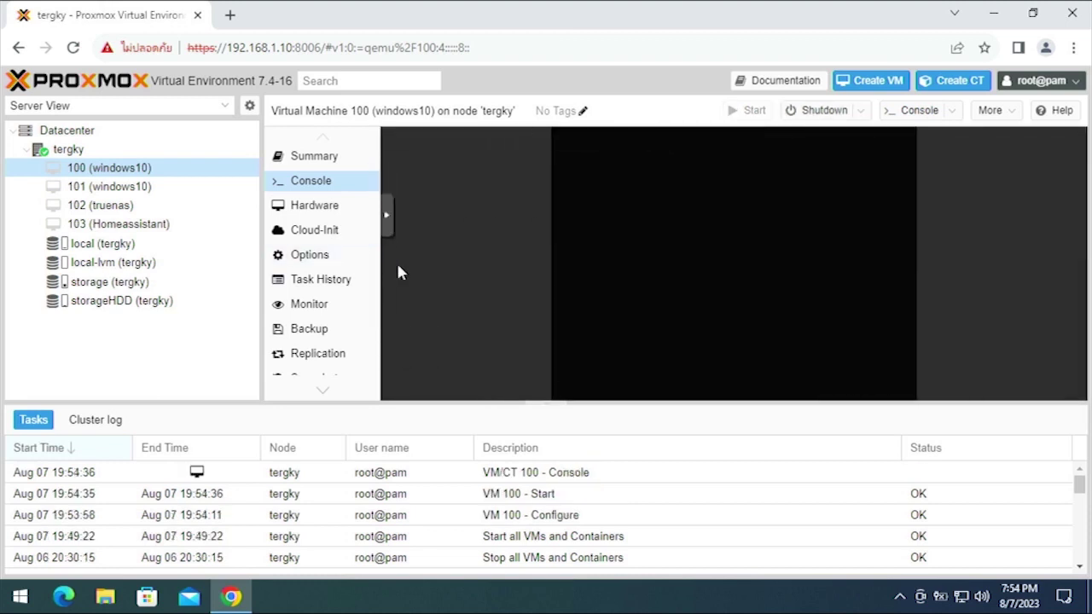
left_click(389, 218)
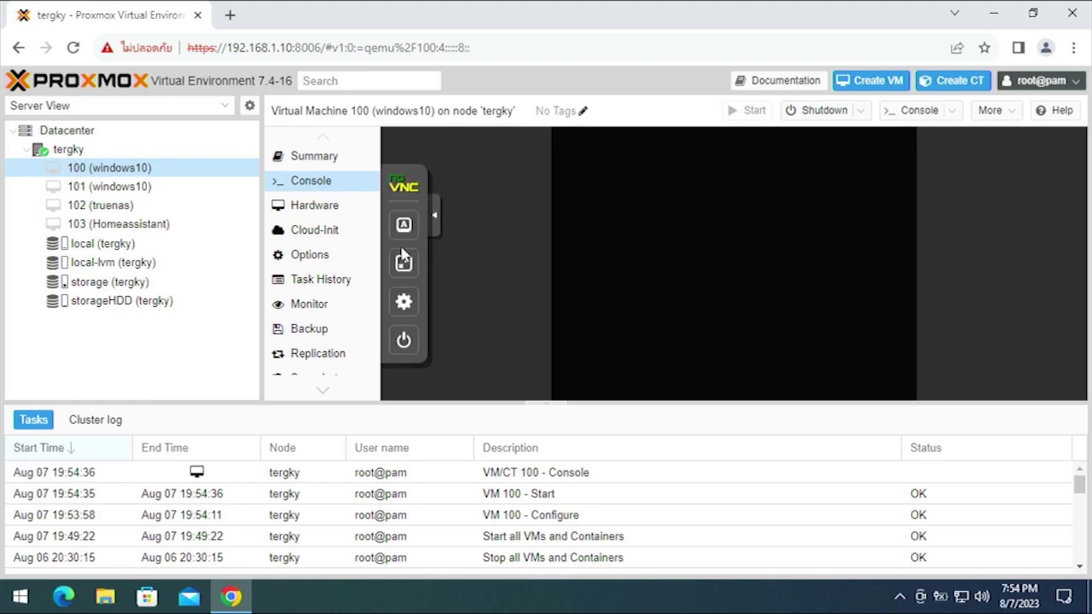
left_click(408, 270)
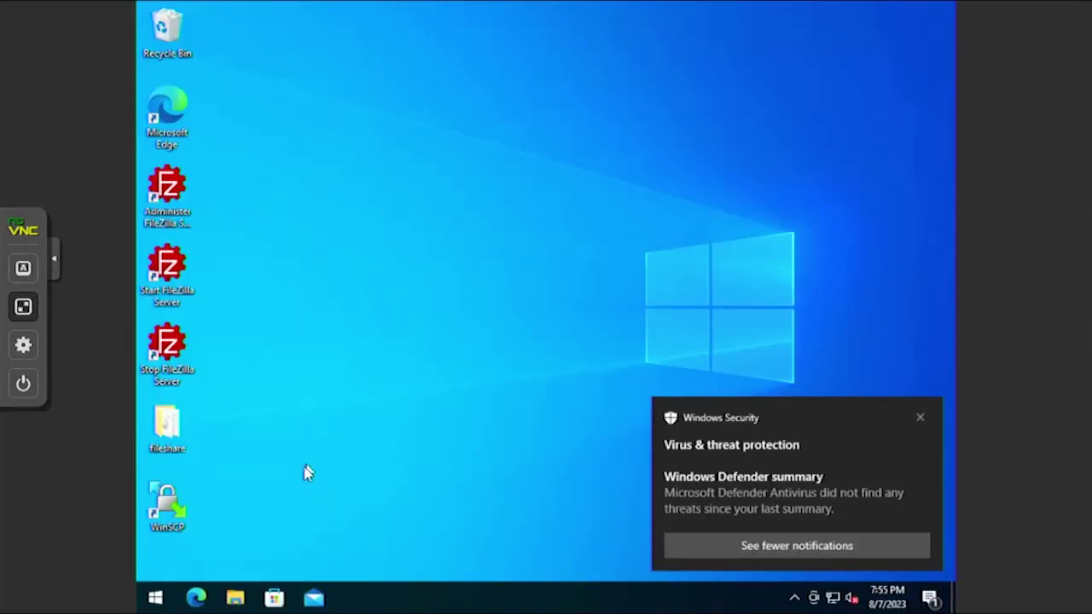
left_click(922, 417)
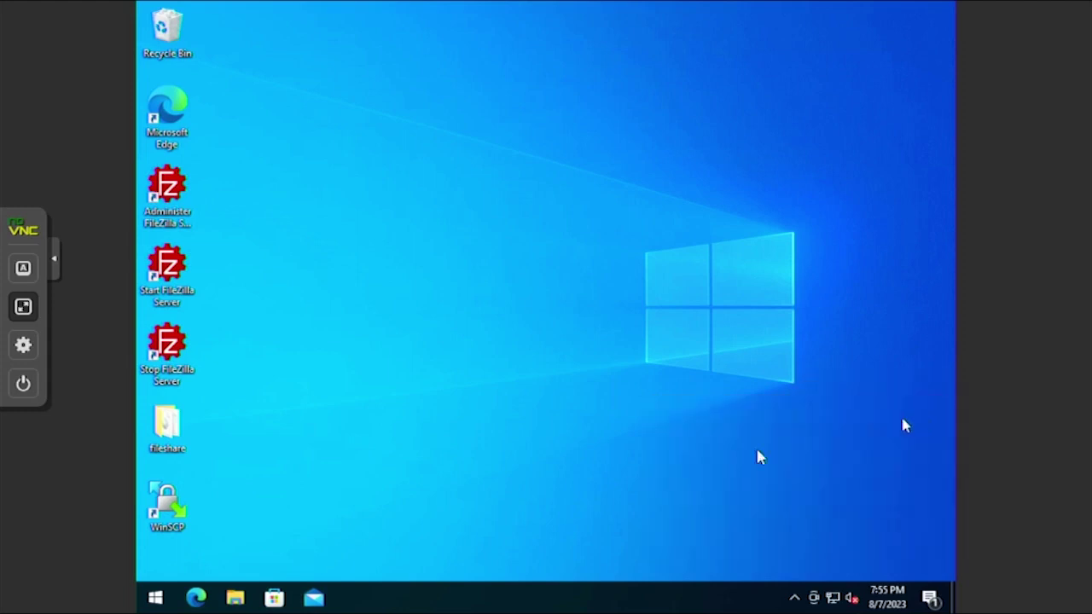
Show the guest's drives under This PC in File Explorer and close the FileZilla Server administration window
left_click(236, 598)
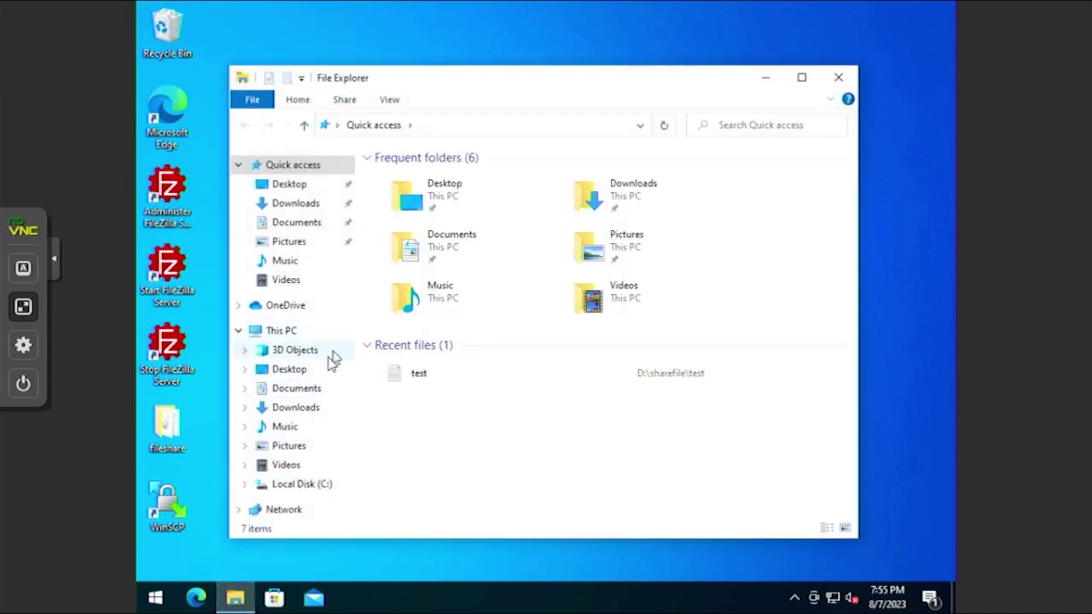
left_click(272, 333)
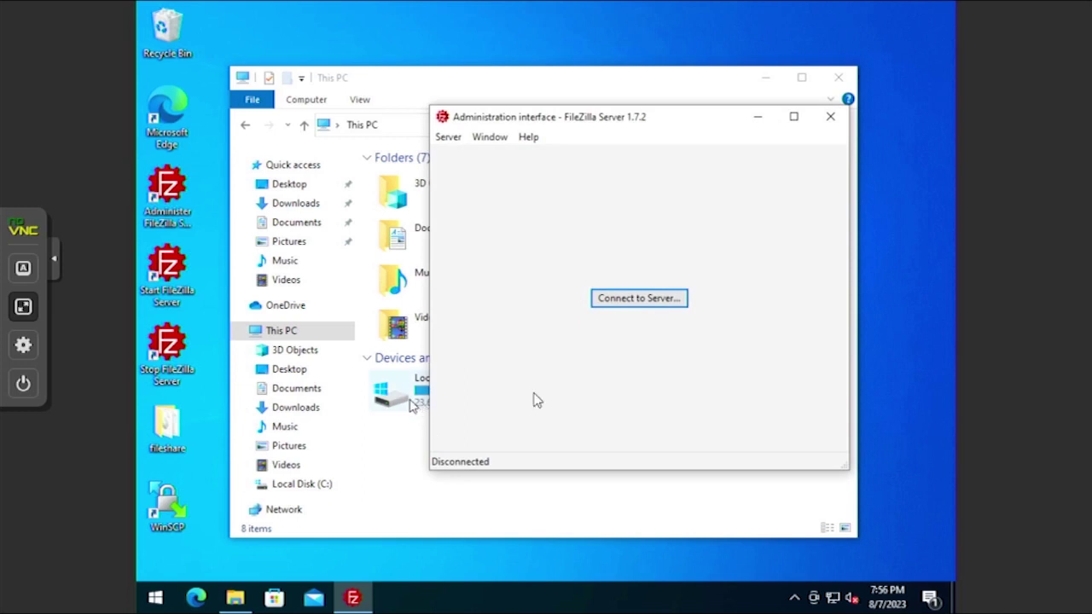
left_click(829, 116)
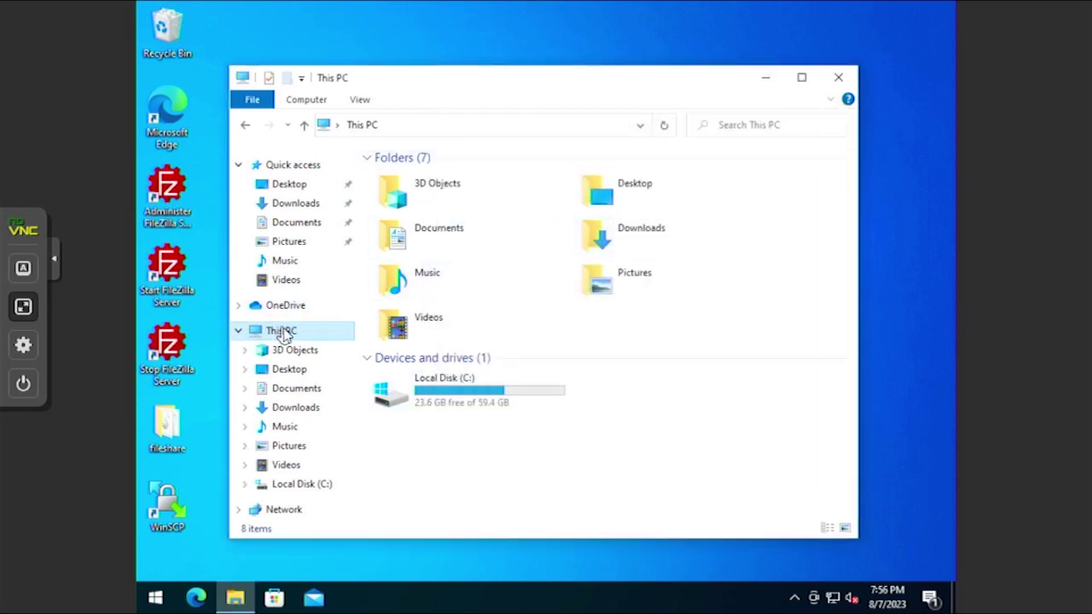
Open Disk Management for this computer and initialize Disk 1 with the MBR partition style
right_click(282, 333)
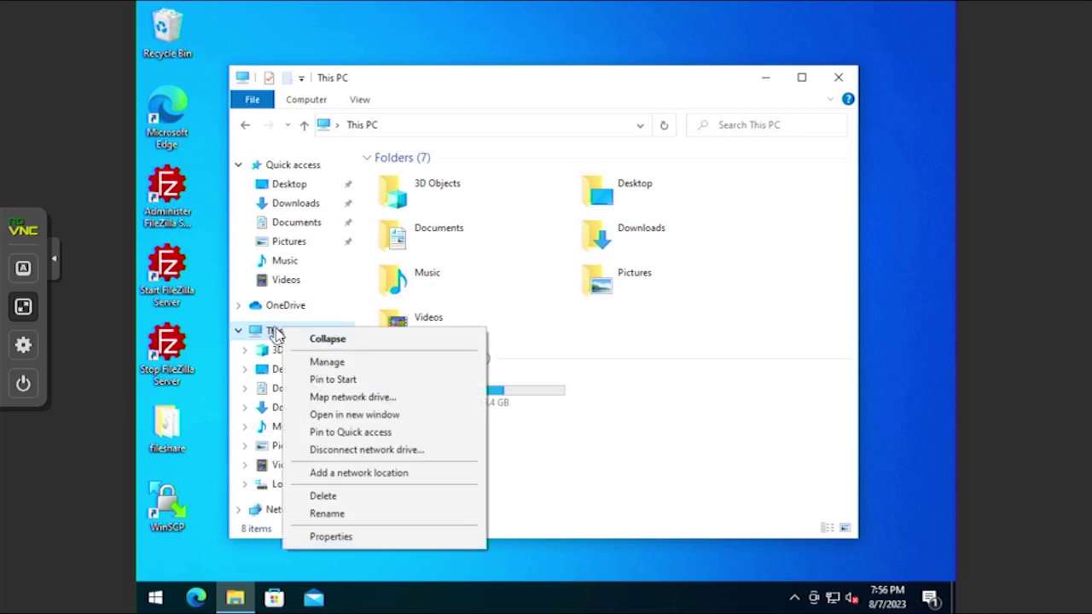
left_click(305, 366)
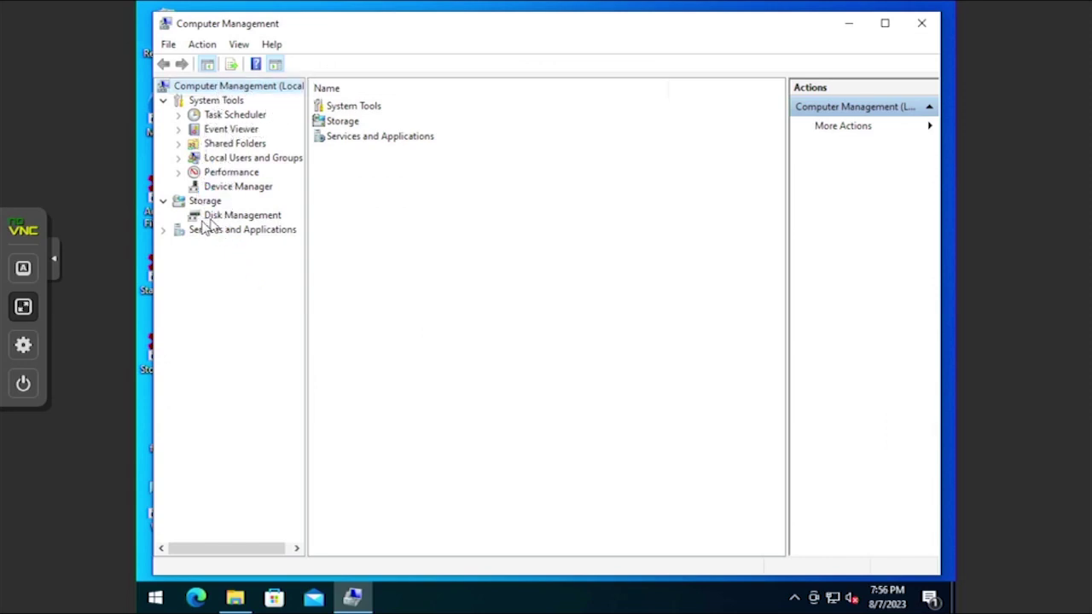
left_click(235, 216)
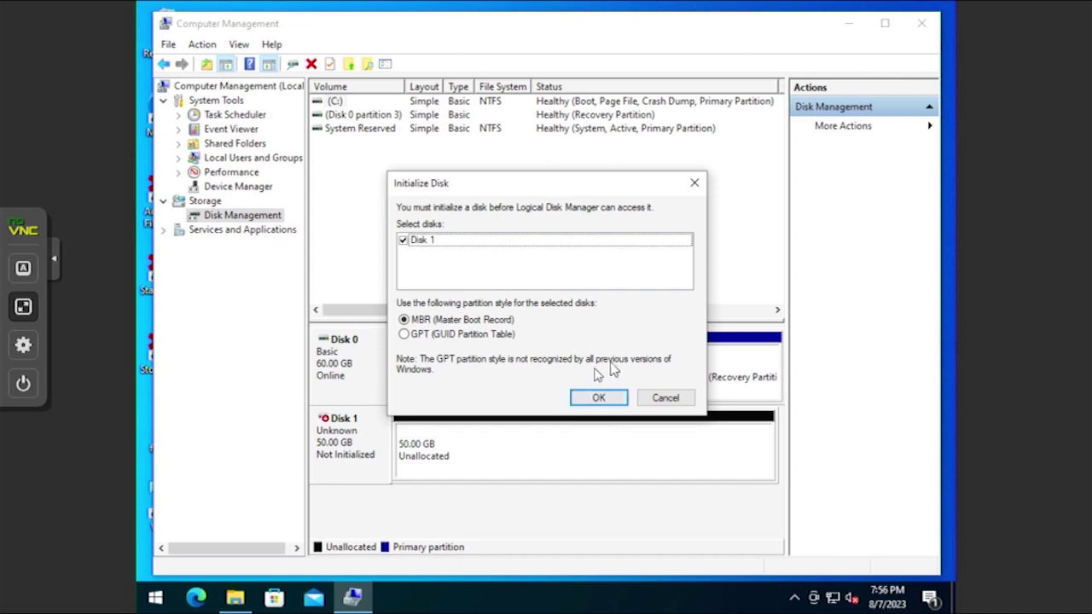
left_click(604, 400)
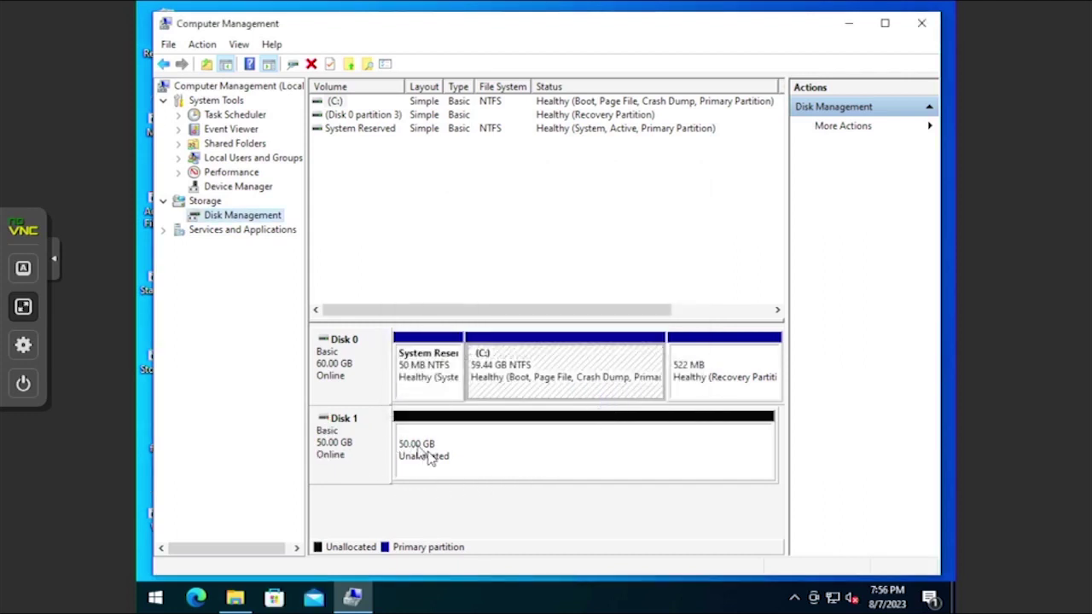
Create a 51197 MB NTFS simple volume labelled New Volume with drive letter D: on Disk 1, and close Computer Management
right_click(500, 471)
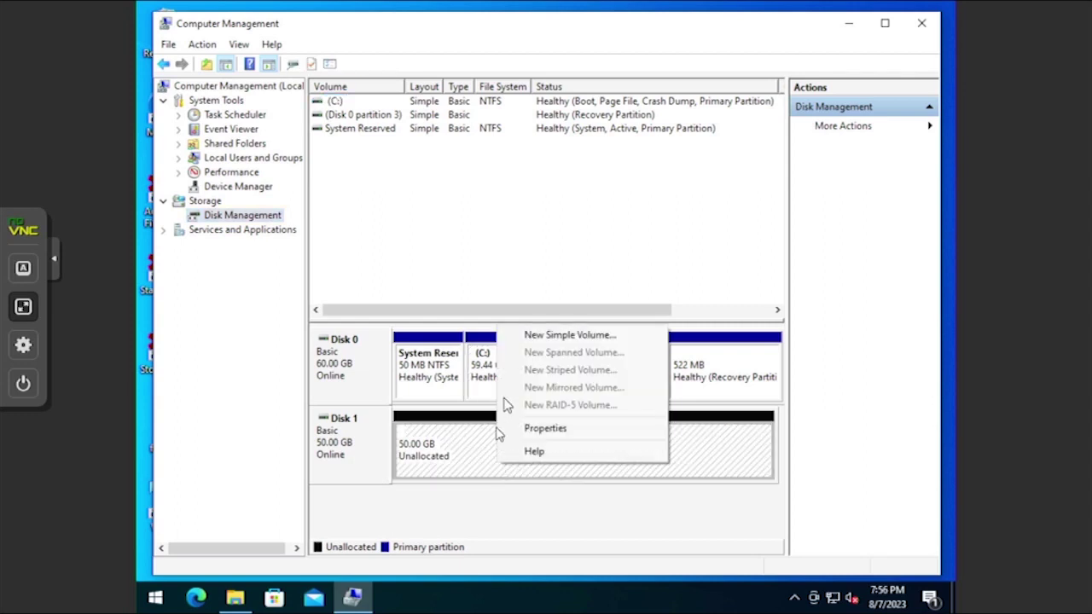
left_click(566, 336)
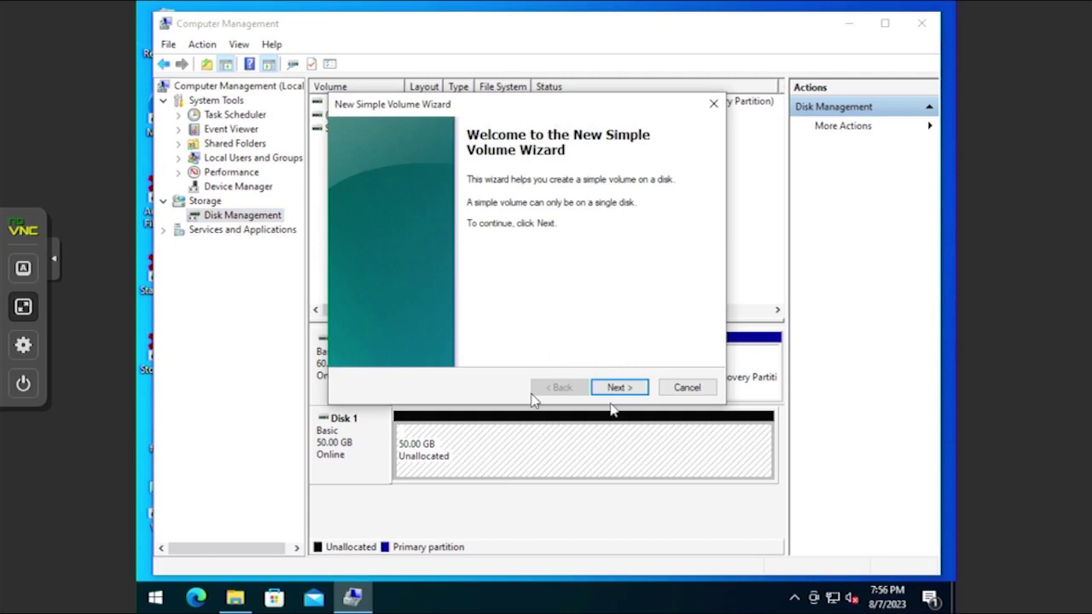
left_click(628, 393)
left_click(629, 392)
left_click(619, 388)
left_click(618, 387)
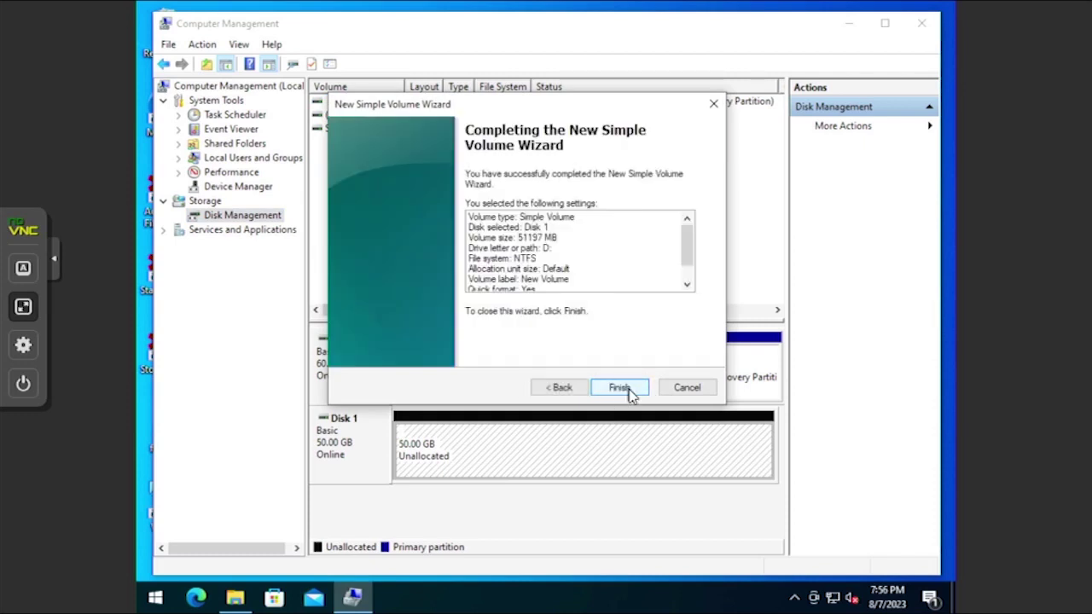
left_click(619, 388)
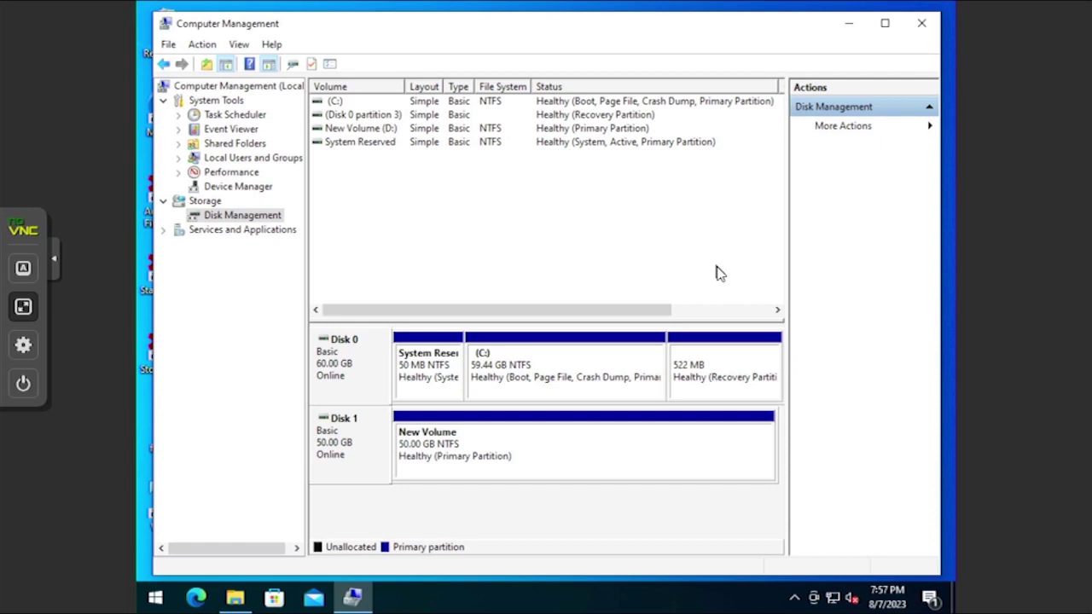
left_click(921, 23)
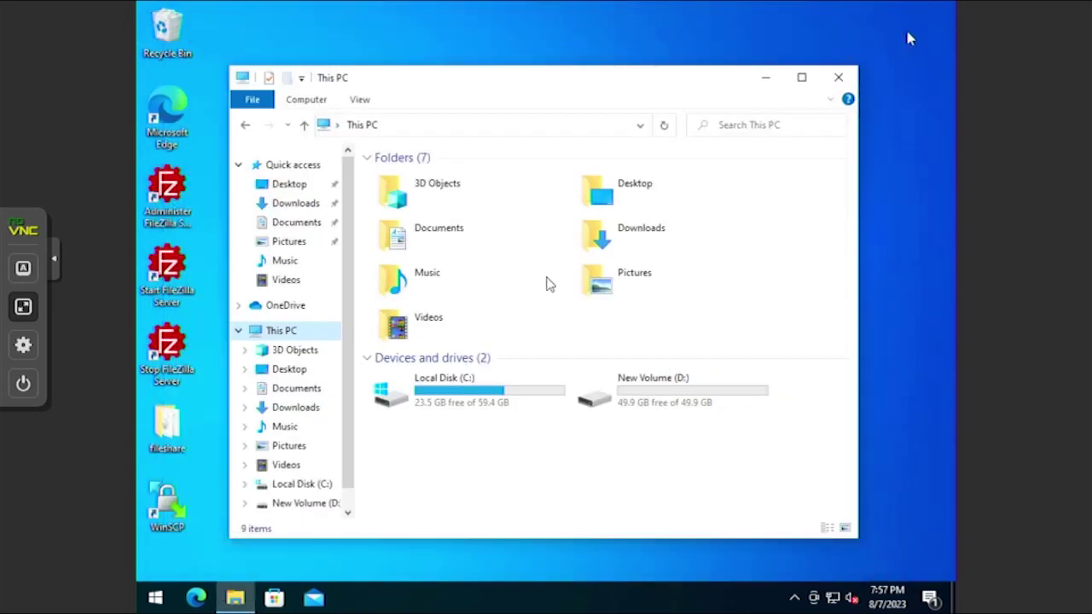